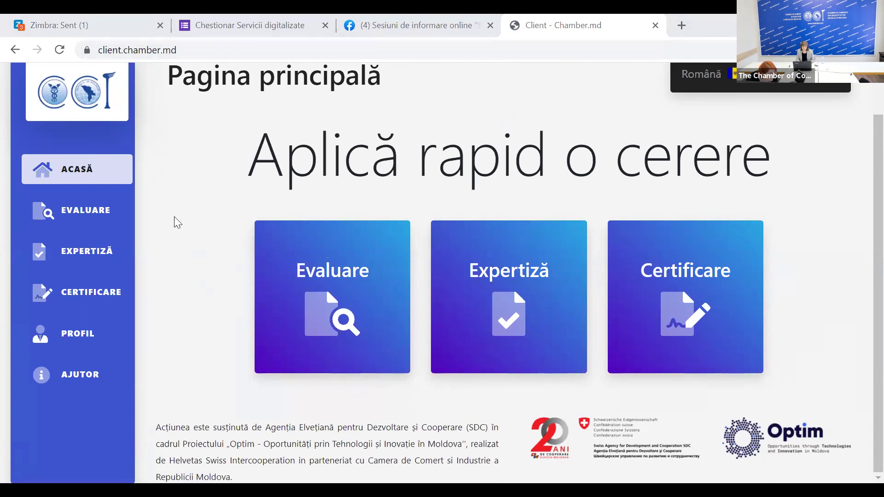
- Open the Romanian user guide PDF from the Ajutor page and read the portal's registration stages and document upload requirements
{"action": "left_click", "coordinate": [70, 381]}
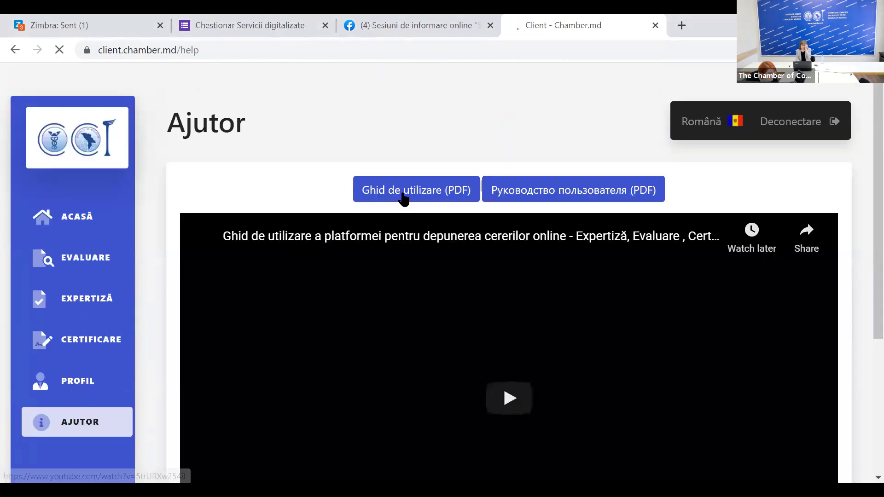
{"action": "scroll", "coordinate": [296, 132], "scroll_direction": "down", "scroll_amount": 2}
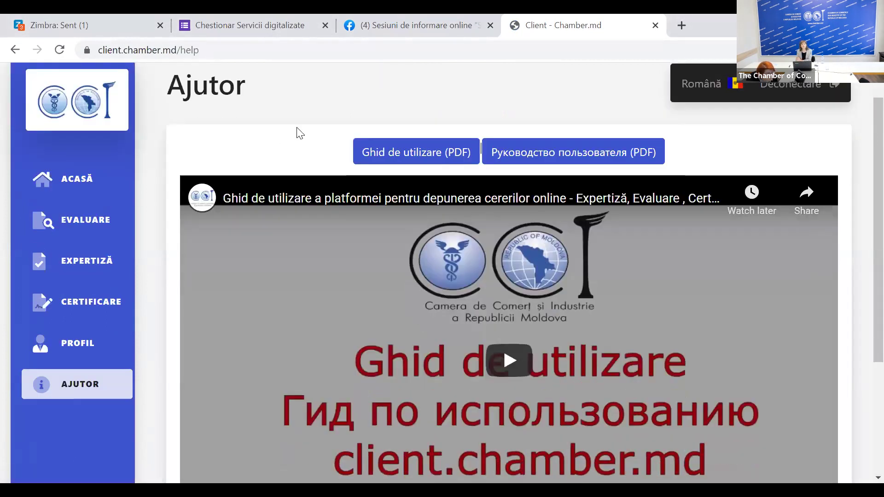
{"action": "left_click", "coordinate": [420, 119]}
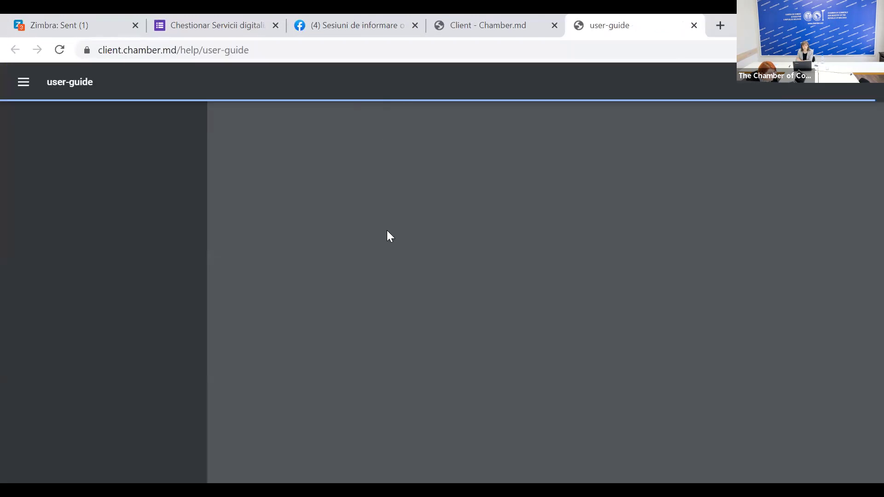
{"action": "scroll", "coordinate": [387, 233], "scroll_direction": "down", "scroll_amount": 10}
{"action": "scroll", "coordinate": [387, 238], "scroll_direction": "down", "scroll_amount": 15}
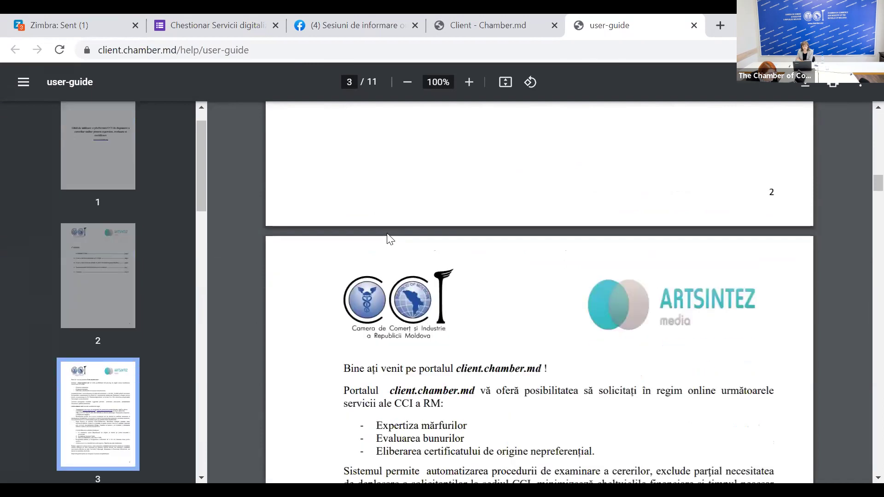
{"action": "scroll", "coordinate": [391, 238], "scroll_direction": "down", "scroll_amount": 5}
{"action": "scroll", "coordinate": [424, 255], "scroll_direction": "down", "scroll_amount": 4}
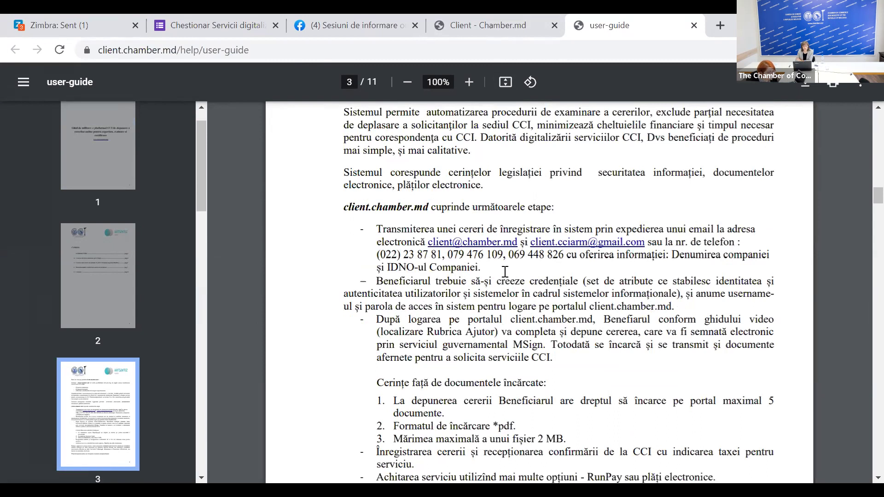
- Return to the Ajutor page and play the embedded video guide on submitting online requests
{"action": "left_click", "coordinate": [462, 26]}
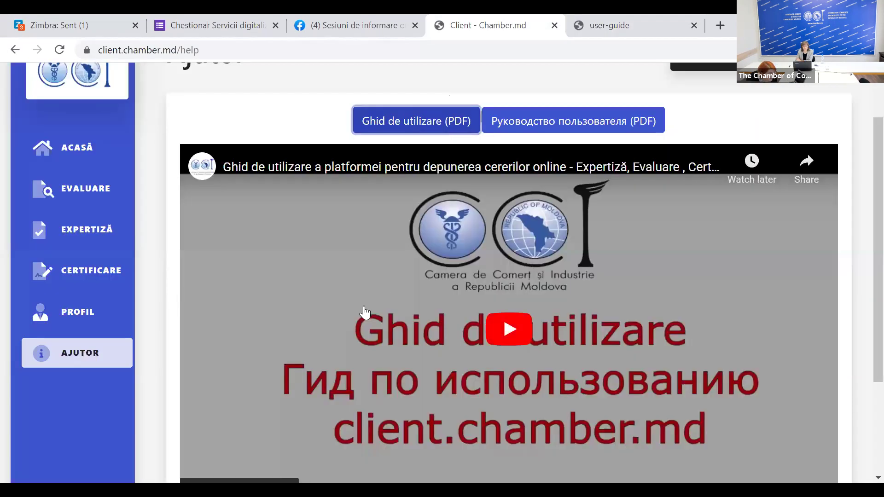
{"action": "scroll", "coordinate": [517, 274], "scroll_direction": "down", "scroll_amount": 1}
{"action": "scroll", "coordinate": [461, 258], "scroll_direction": "up", "scroll_amount": 1}
{"action": "scroll", "coordinate": [459, 253], "scroll_direction": "down", "scroll_amount": 1}
{"action": "left_click", "coordinate": [504, 263]}
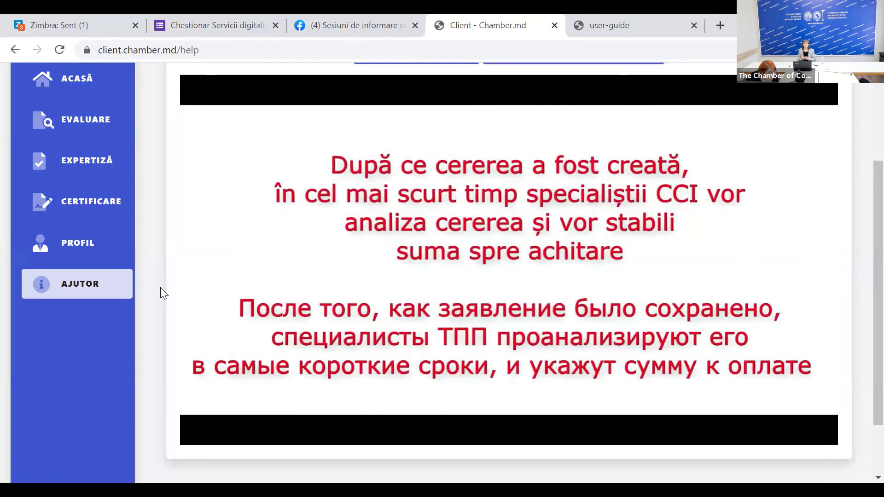
{"action": "mouse_move", "coordinate": [417, 234]}
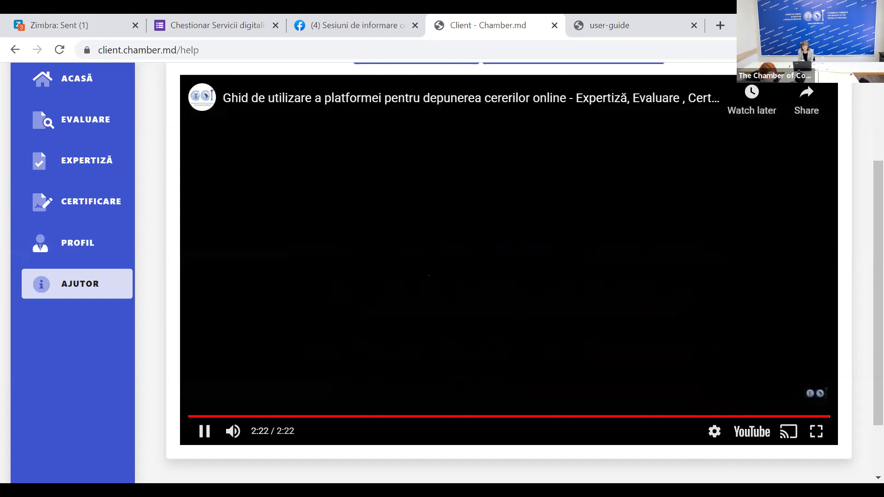
{"action": "scroll", "coordinate": [146, 182], "scroll_direction": "up", "scroll_amount": 1}
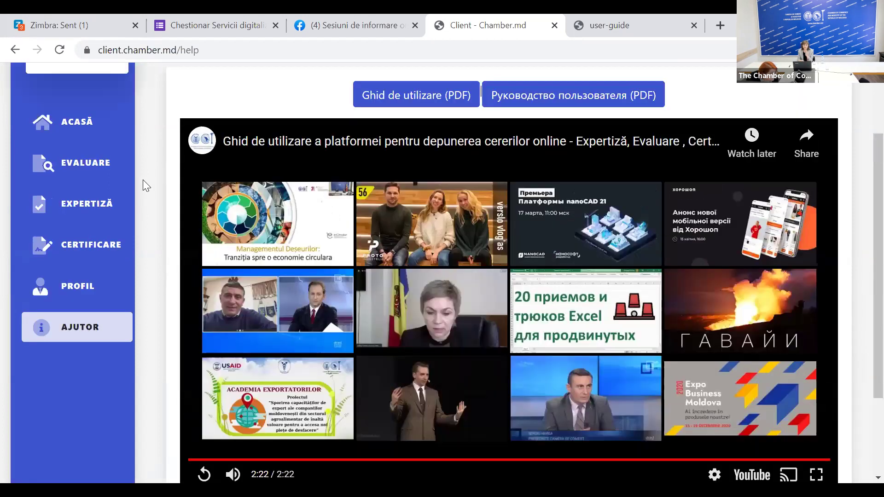
- Go to the expertise requests (Expertiză) and start a new request
{"action": "scroll", "coordinate": [143, 180], "scroll_direction": "up", "scroll_amount": 2}
{"action": "left_click", "coordinate": [103, 266]}
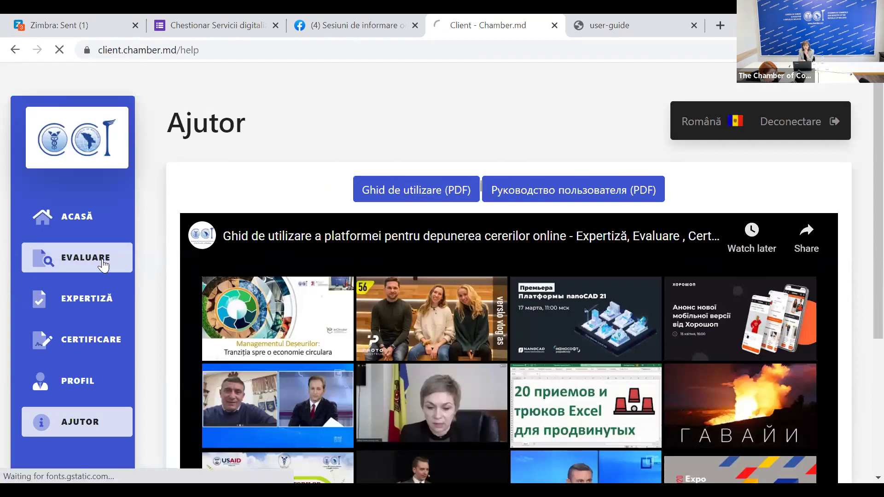
{"action": "left_click", "coordinate": [96, 306]}
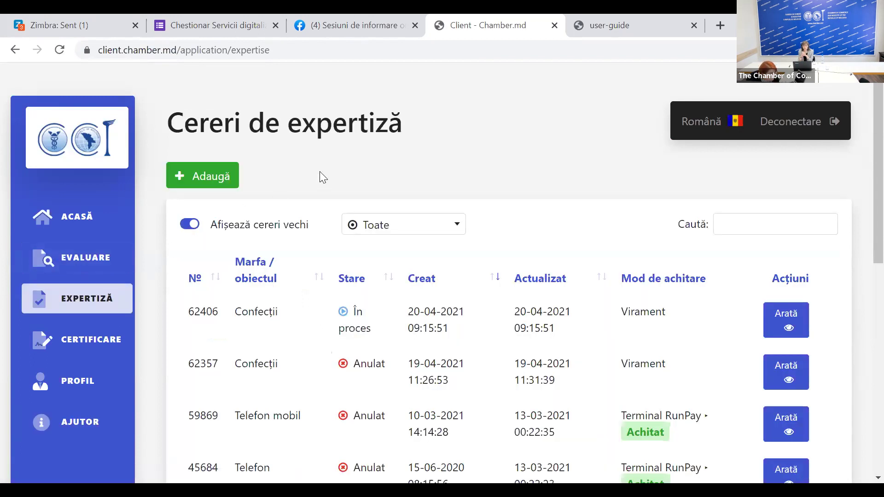
{"action": "left_click", "coordinate": [205, 178]}
- Set the branch to Filiala Chișinău and the subdivision to Secția Expertiză și evaluare a produselor alimentare și mărfurilor Industriale
{"action": "left_click", "coordinate": [231, 214]}
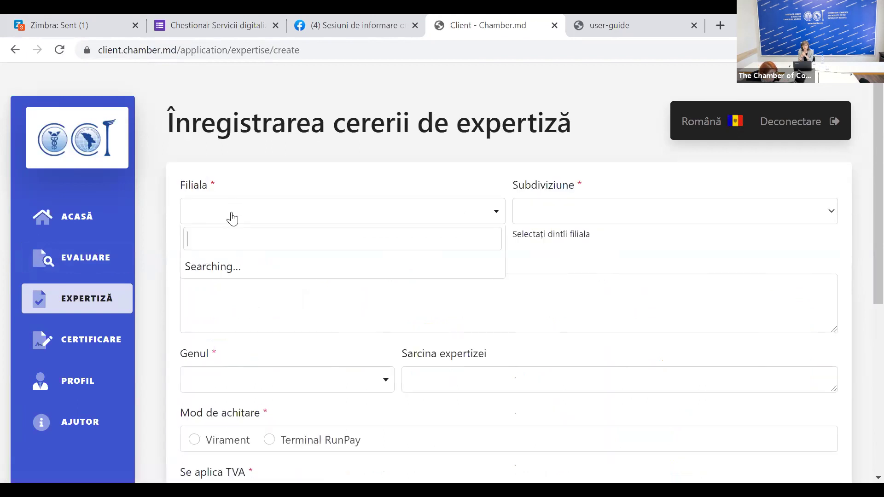
{"action": "left_click", "coordinate": [234, 295]}
{"action": "left_click", "coordinate": [555, 210]}
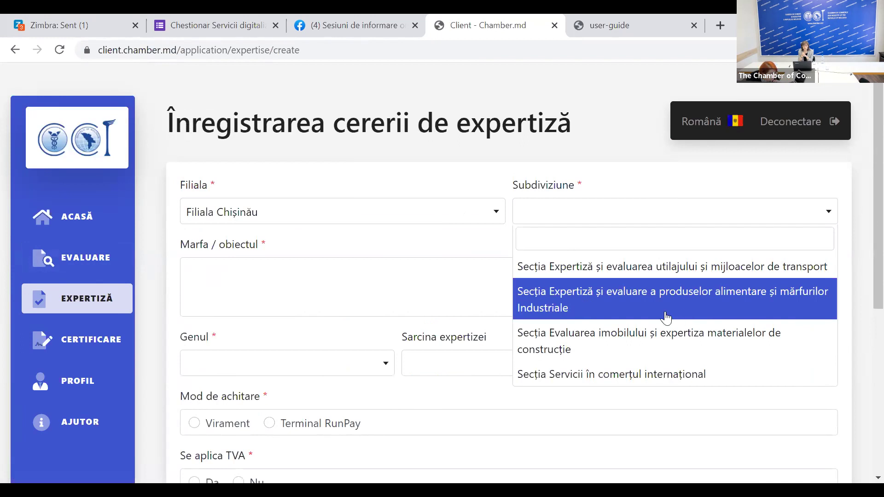
{"action": "left_click", "coordinate": [605, 305]}
- Enter Confecții as the goods and set Genul to "Determinarea volumului productiei, obtinute din materia prima plasata in regimul vamal de perfectionare activa"
{"action": "left_click", "coordinate": [245, 284]}
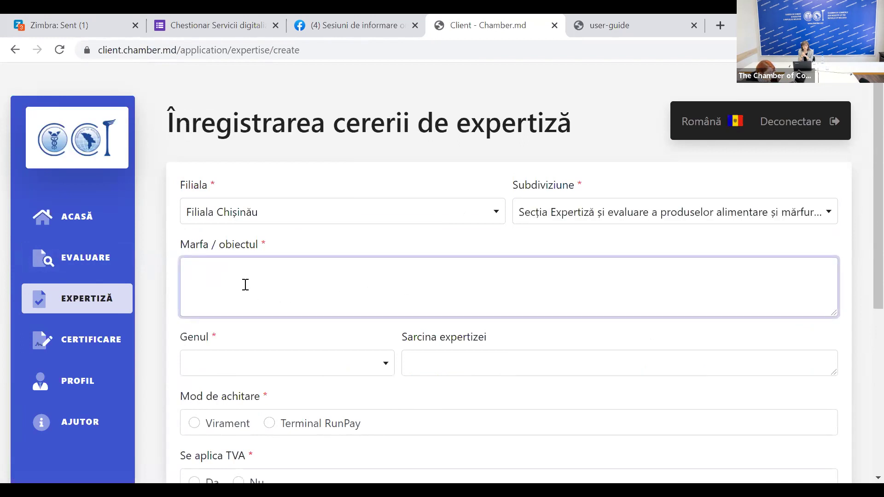
{"action": "type", "text": "Con"}
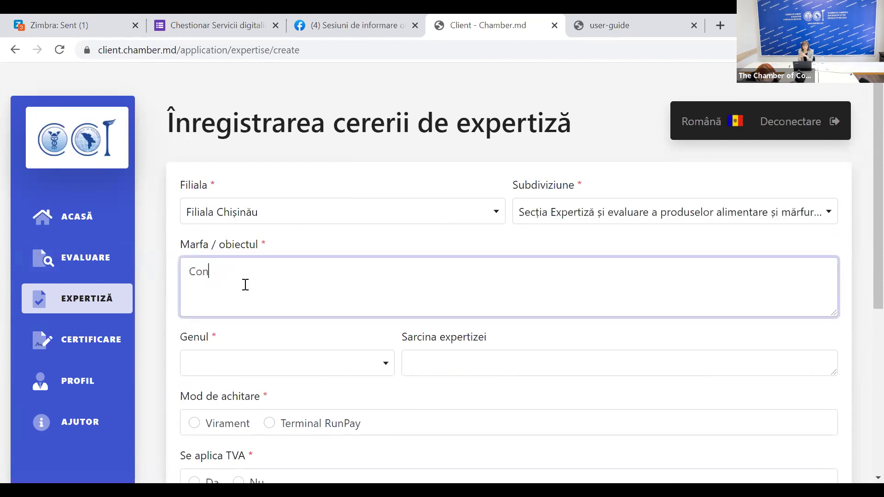
{"action": "type", "text": "fectii"}
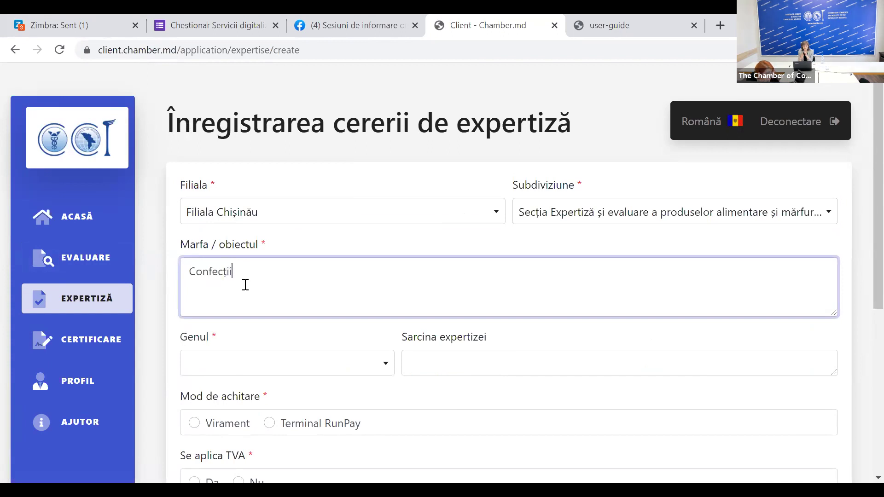
{"action": "left_click", "coordinate": [266, 363]}
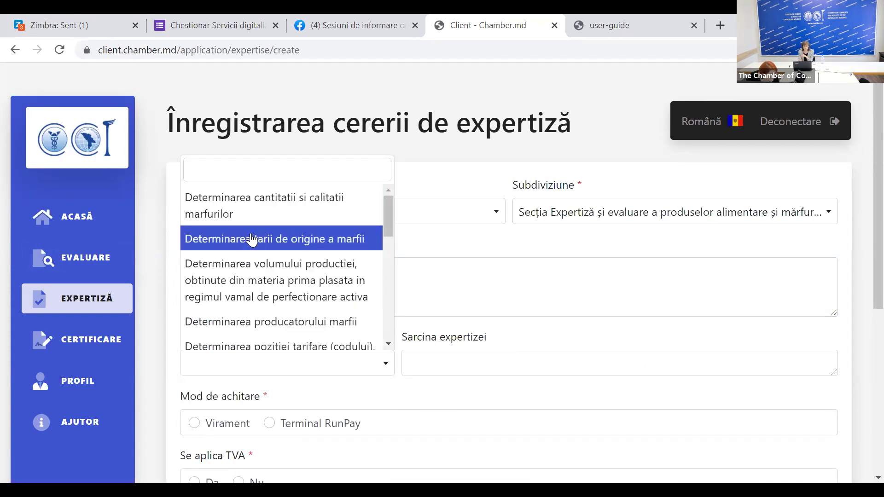
{"action": "left_click", "coordinate": [263, 276]}
- Set the payment method to Virament and choose Da for applying TVA
{"action": "scroll", "coordinate": [506, 313], "scroll_direction": "down", "scroll_amount": 3}
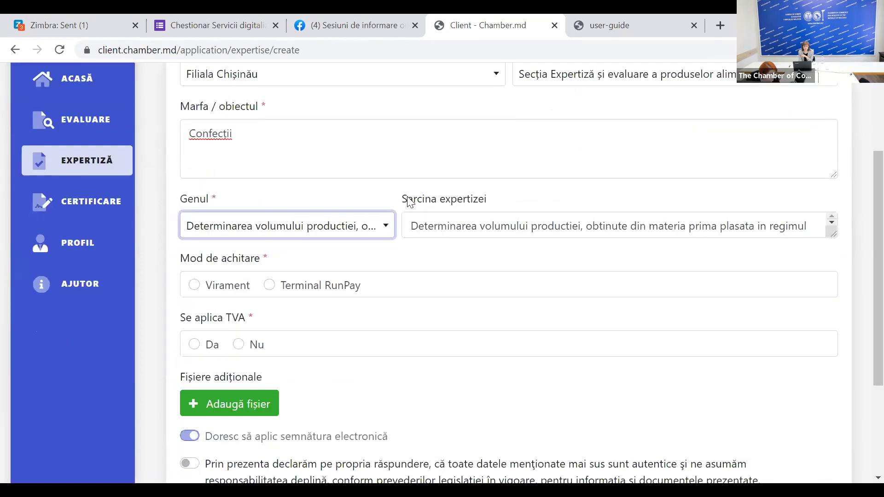
{"action": "left_click", "coordinate": [195, 286]}
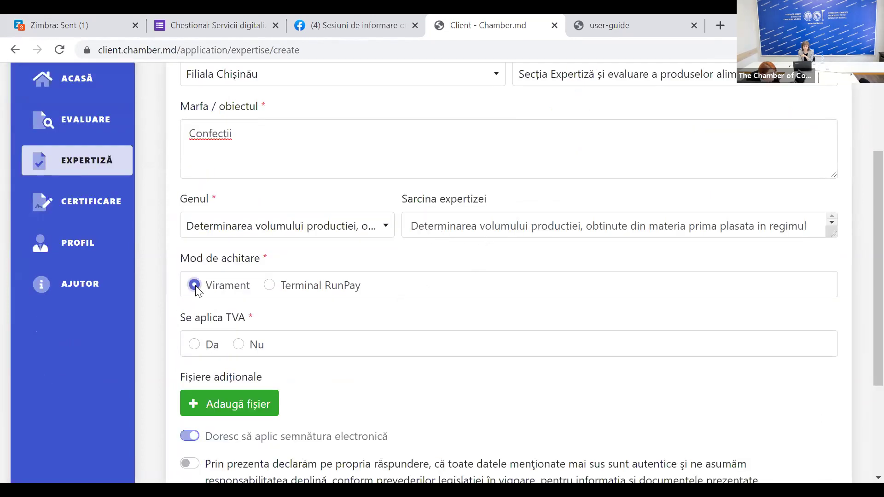
{"action": "left_click", "coordinate": [195, 343]}
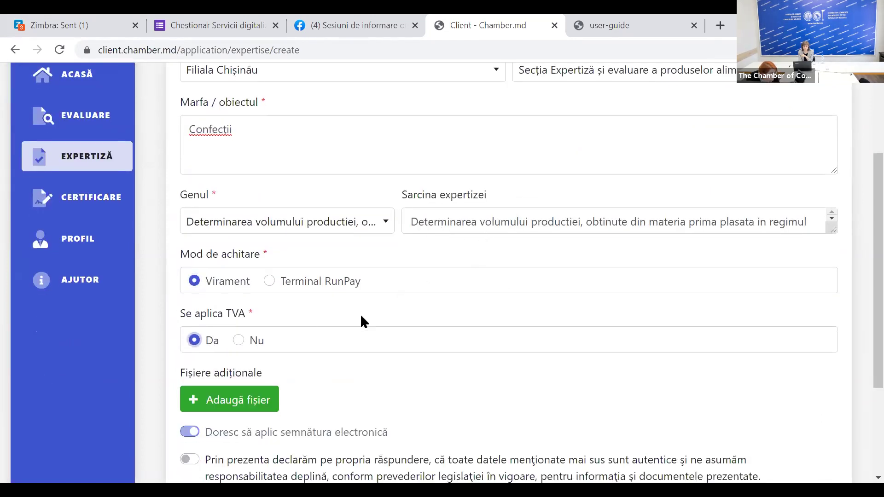
- Attach the PDF "doc expertiza" from the Desktop as an additional file to the request
{"action": "scroll", "coordinate": [240, 279], "scroll_direction": "down", "scroll_amount": 3}
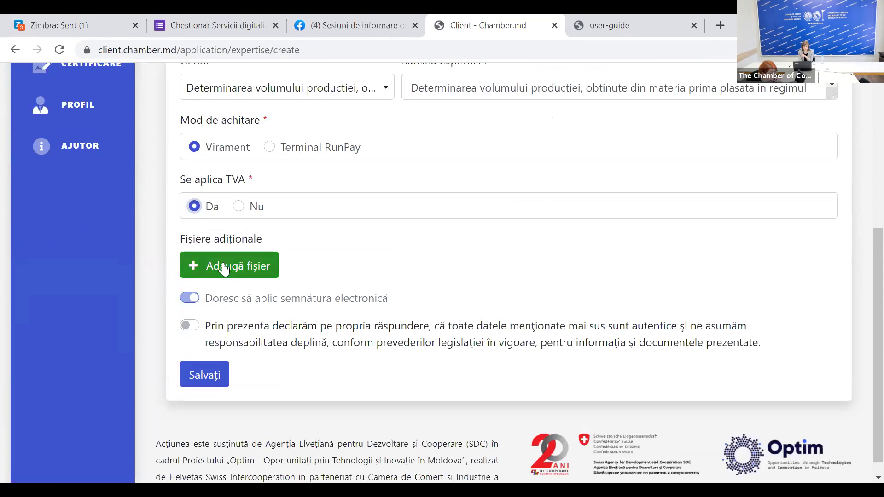
{"action": "scroll", "coordinate": [376, 246], "scroll_direction": "up", "scroll_amount": 3}
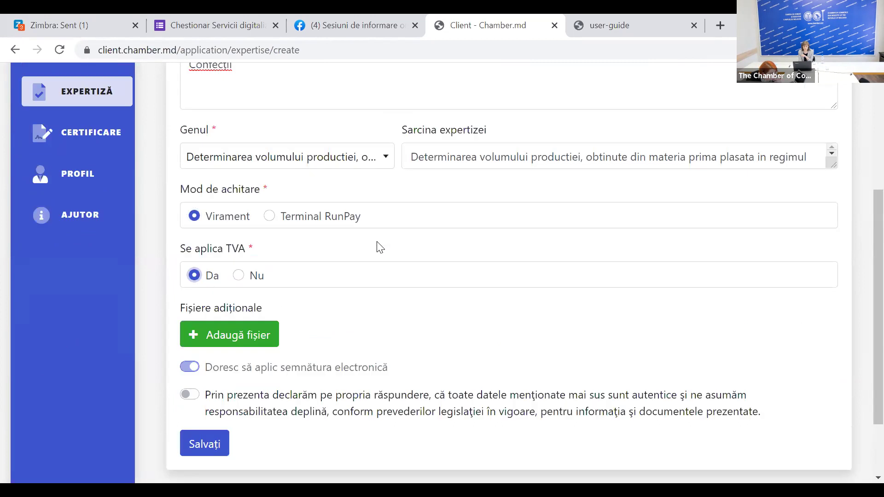
{"action": "scroll", "coordinate": [358, 272], "scroll_direction": "down", "scroll_amount": 1}
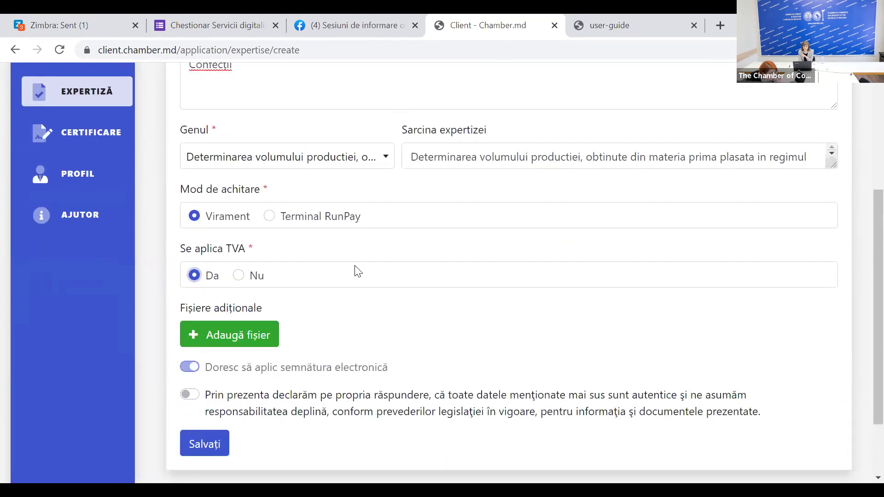
{"action": "left_click", "coordinate": [250, 339]}
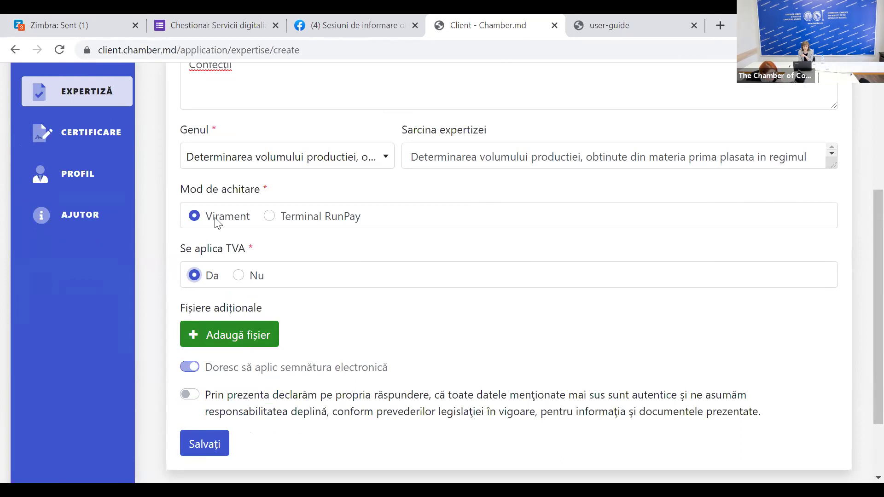
{"action": "left_click", "coordinate": [240, 131]}
{"action": "left_click", "coordinate": [317, 328]}
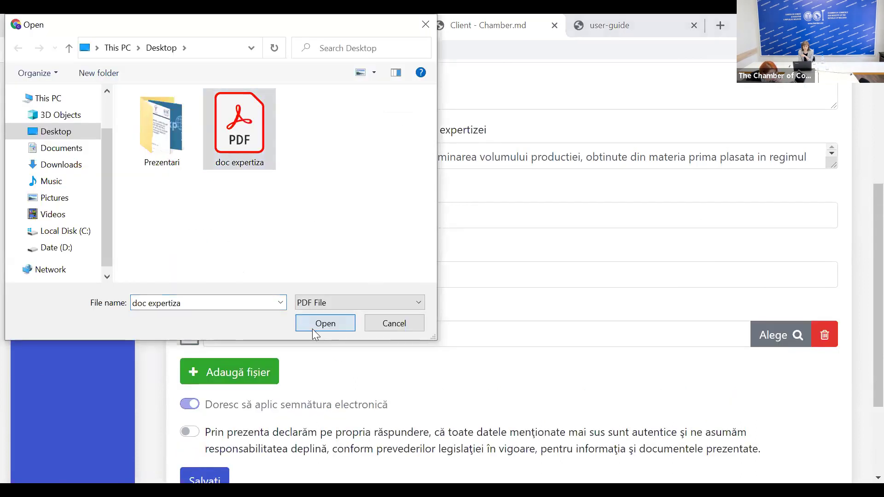
- Accept the declaration that the submitted data are authentic and save the expertise request
{"action": "scroll", "coordinate": [427, 323], "scroll_direction": "down", "scroll_amount": 1}
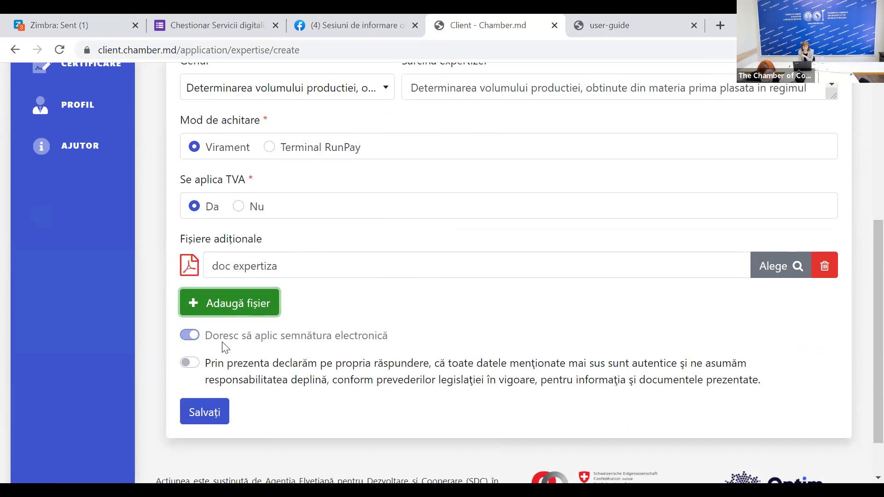
{"action": "left_click", "coordinate": [187, 363]}
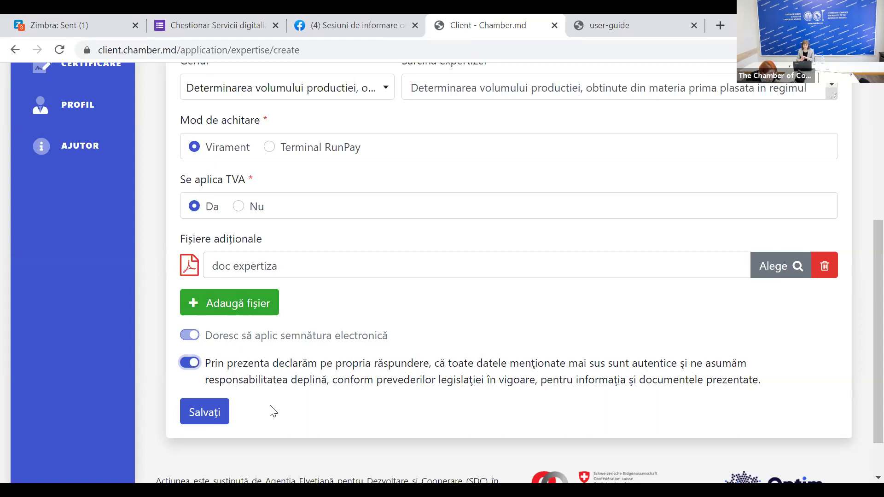
{"action": "left_click", "coordinate": [210, 417]}
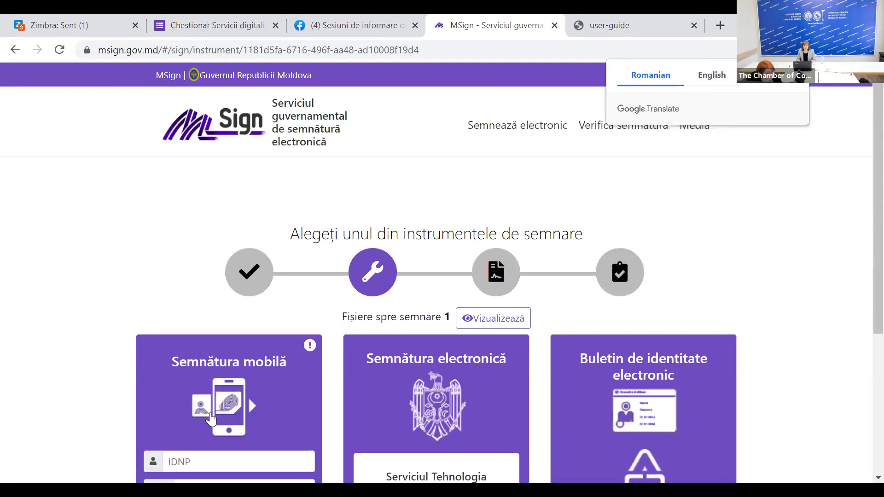
- Sign the request in MSign with the electronic signature of Serviciul Tehnologia Informației și Securitate Cibernetică, using the holder's certificate
{"action": "scroll", "coordinate": [43, 201], "scroll_direction": "down", "scroll_amount": 3}
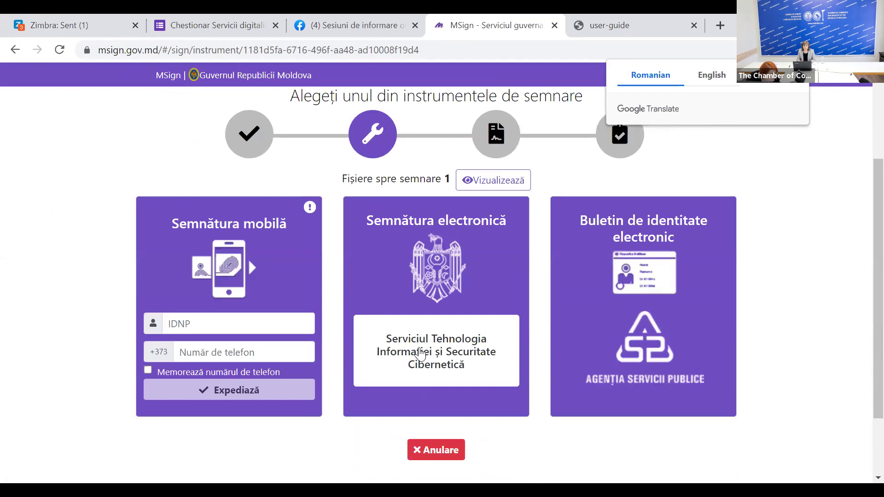
{"action": "left_click", "coordinate": [446, 357]}
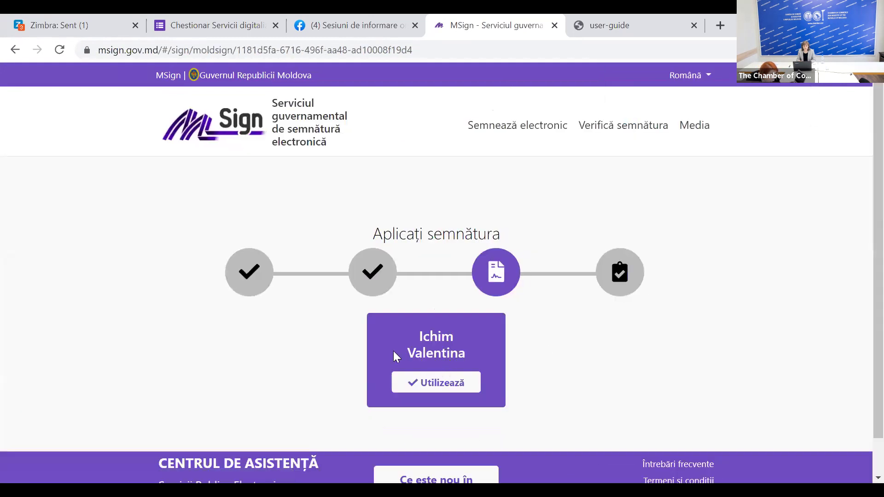
{"action": "left_click", "coordinate": [431, 382]}
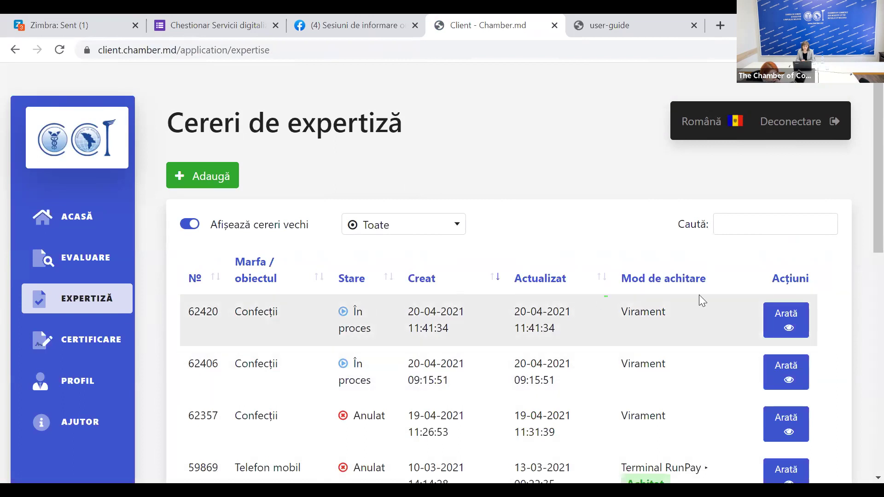
- Review the newly submitted Confecții request, check the digital signature in its Cerere.pdf, and return to the request details
{"action": "left_click", "coordinate": [581, 309]}
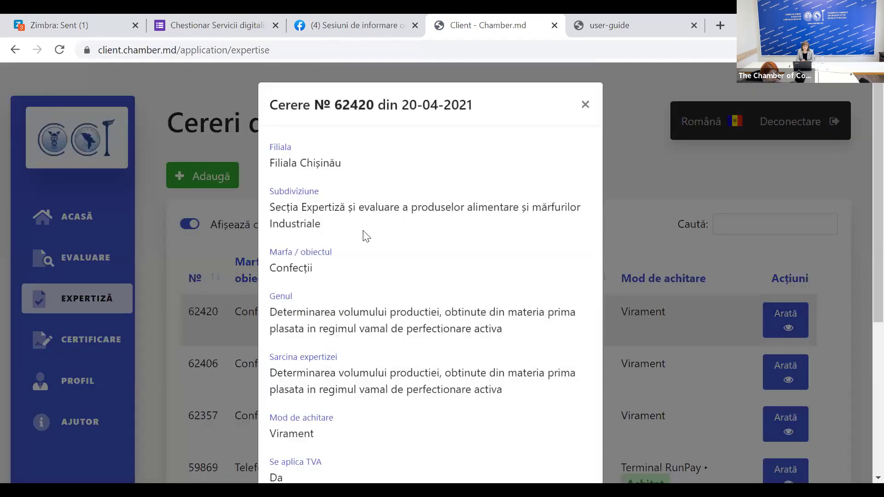
{"action": "scroll", "coordinate": [366, 236], "scroll_direction": "down", "scroll_amount": 5}
{"action": "scroll", "coordinate": [366, 237], "scroll_direction": "down", "scroll_amount": 1}
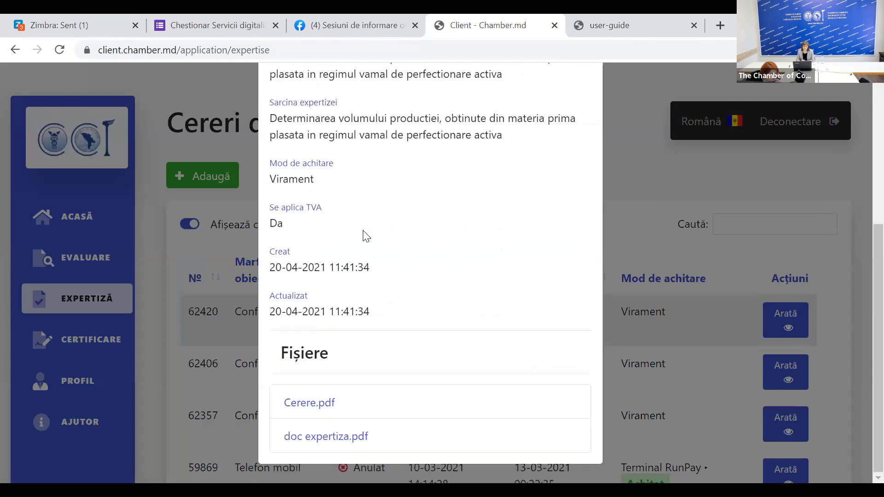
{"action": "left_click", "coordinate": [296, 402]}
{"action": "scroll", "coordinate": [478, 272], "scroll_direction": "down", "scroll_amount": 8}
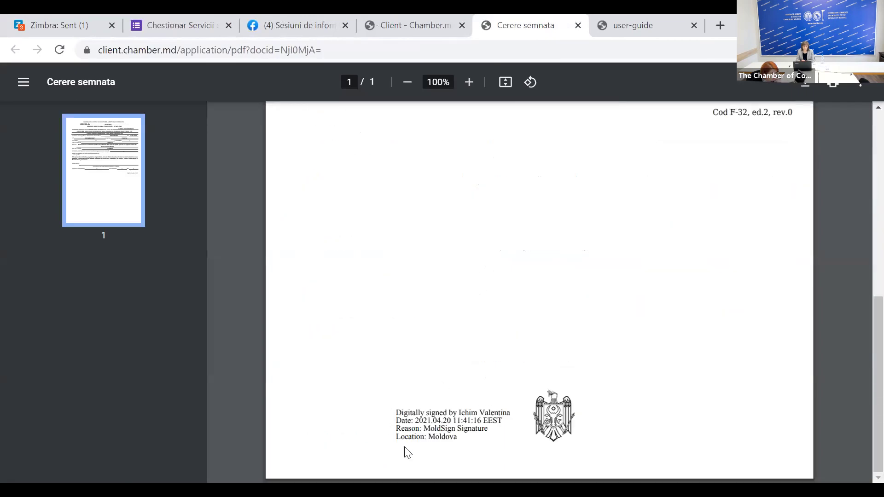
{"action": "left_click", "coordinate": [396, 21]}
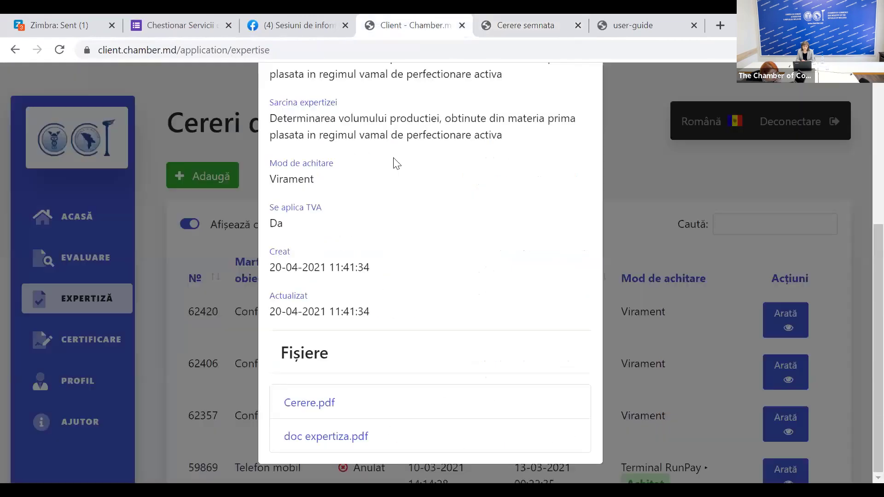
- Close the Confecții request details and reload the expertise requests list to check the new request's status
{"action": "scroll", "coordinate": [524, 252], "scroll_direction": "up", "scroll_amount": 6}
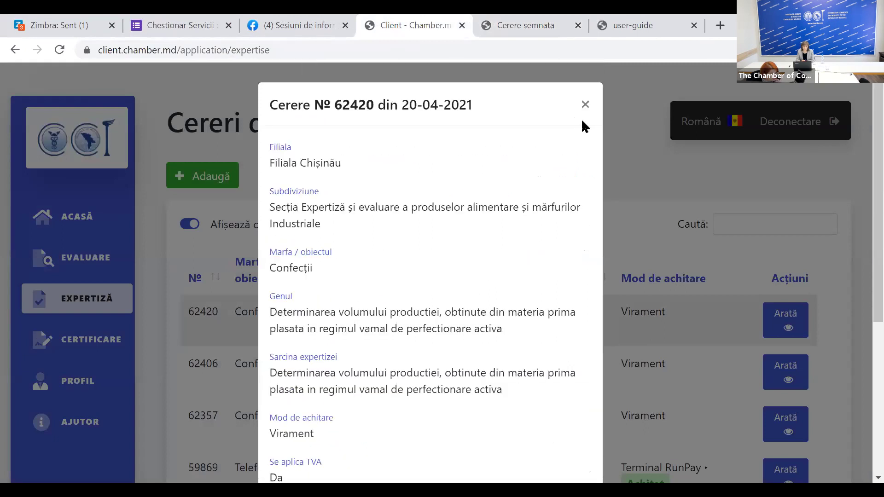
{"action": "left_click", "coordinate": [586, 105]}
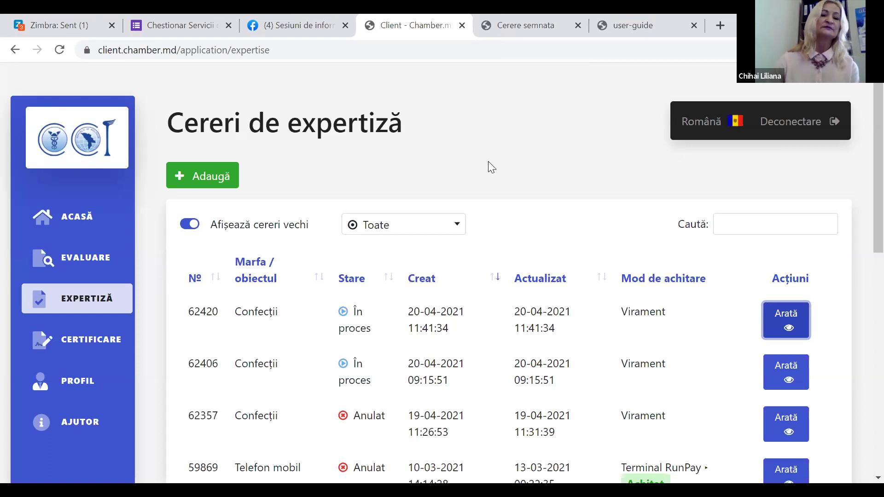
{"action": "left_click", "coordinate": [256, 50]}
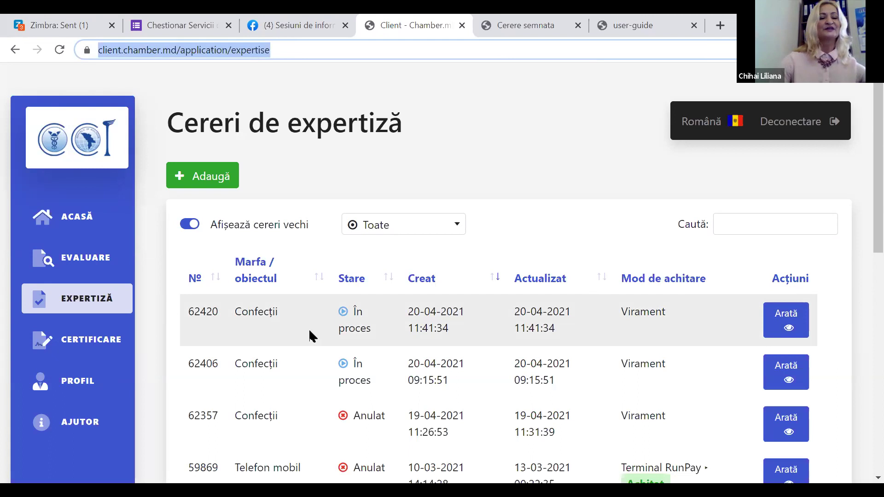
{"action": "left_click", "coordinate": [60, 51]}
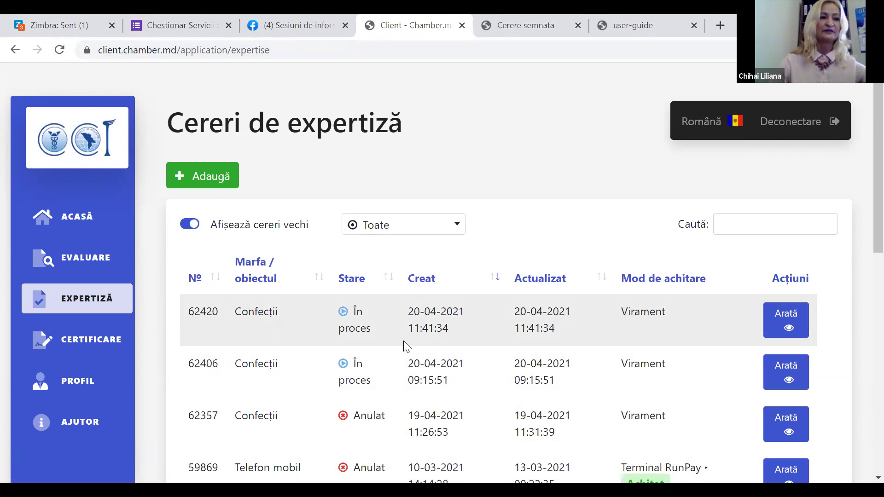
{"action": "left_click", "coordinate": [168, 50]}
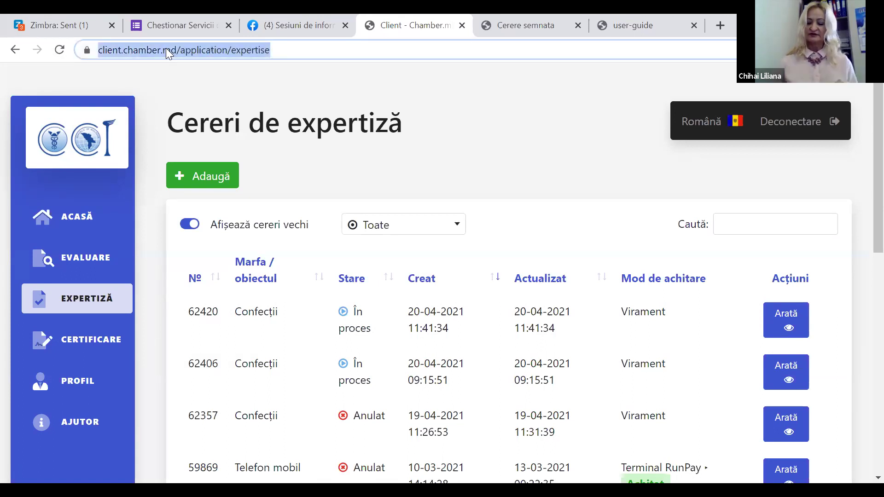
{"action": "key", "text": "Return"}
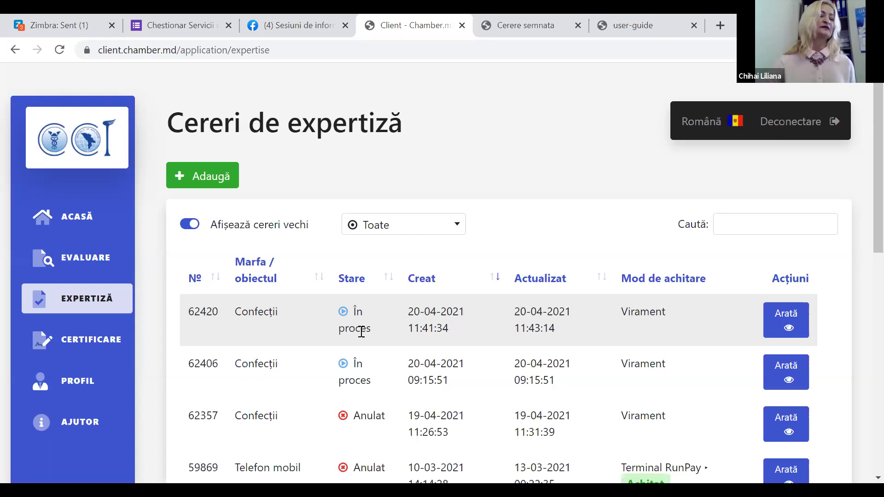
- Keep reloading the expertise requests list to check the newest Confecții request for status and update-time changes
{"action": "left_click", "coordinate": [107, 49]}
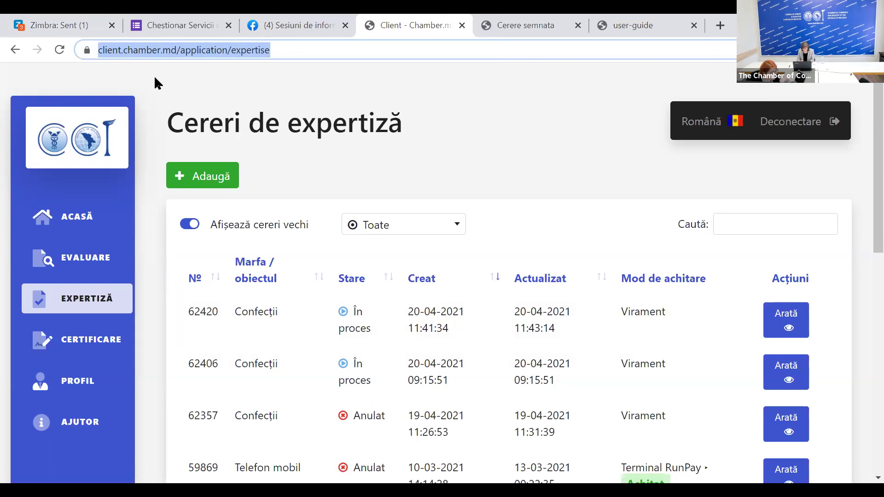
{"action": "key", "text": "Return"}
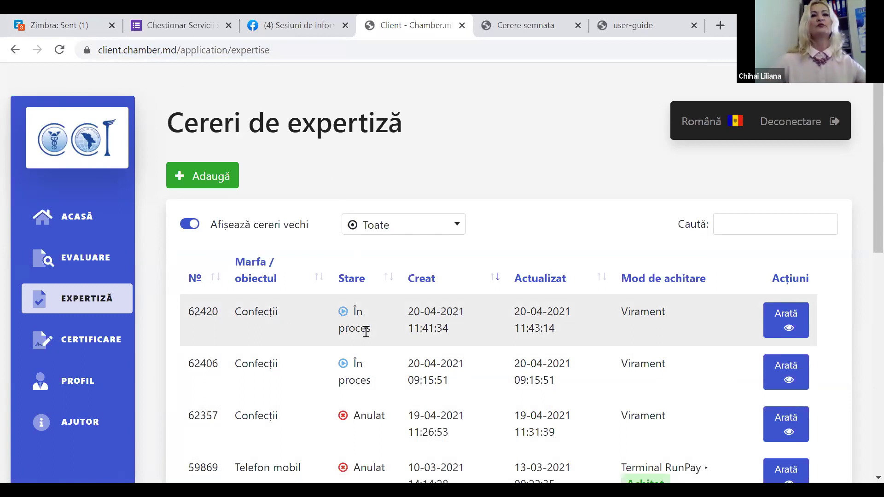
{"action": "left_click", "coordinate": [147, 51]}
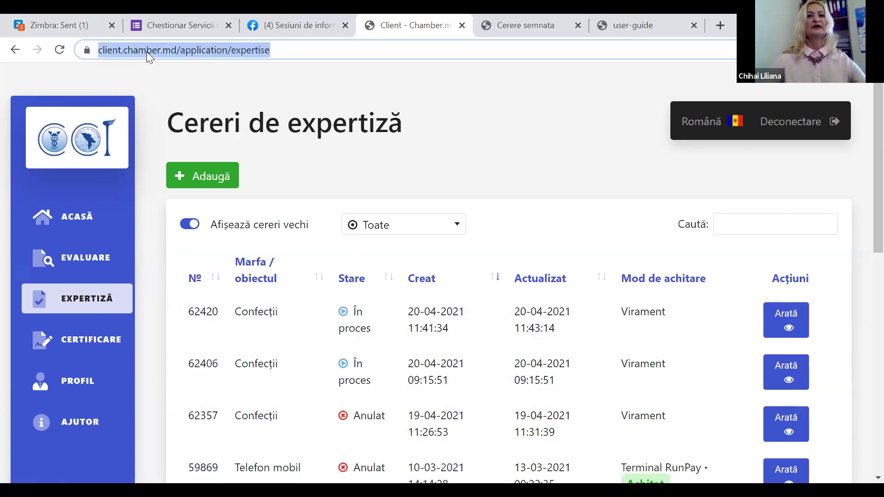
{"action": "key", "text": "Return"}
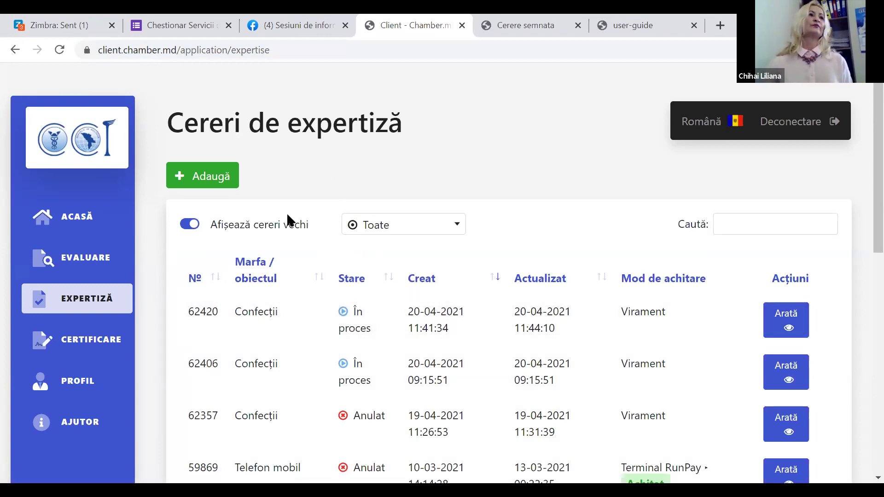
{"action": "left_click", "coordinate": [201, 54]}
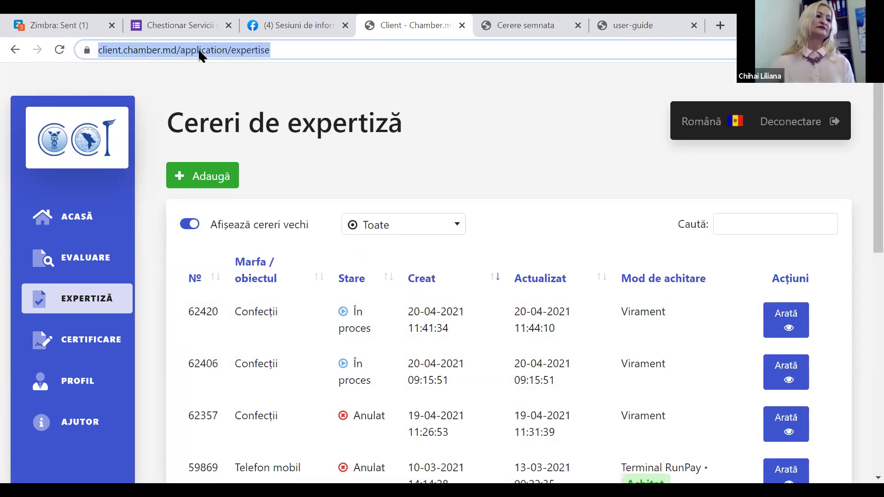
{"action": "key", "text": "Return"}
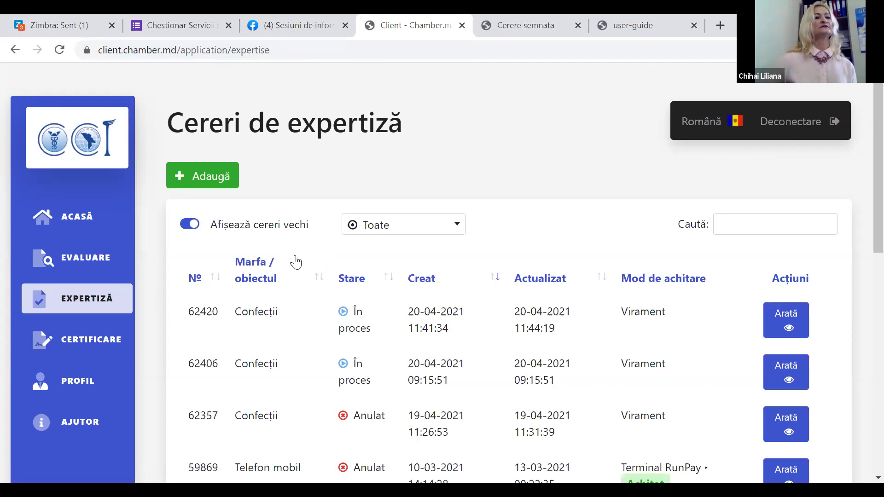
{"action": "left_click", "coordinate": [189, 50]}
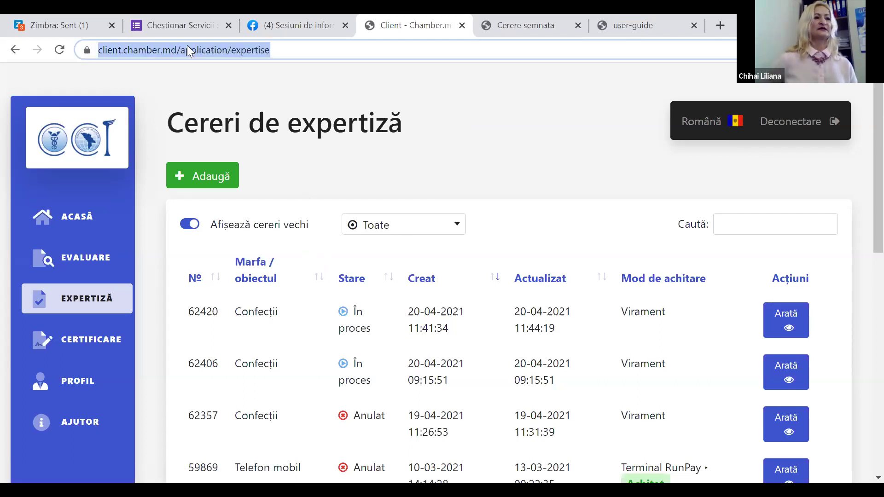
{"action": "key", "text": "Return"}
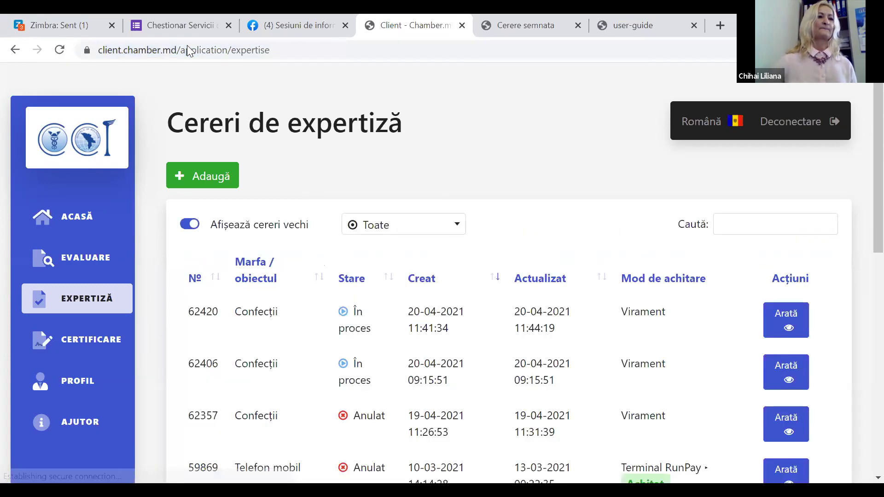
{"action": "left_click", "coordinate": [58, 49]}
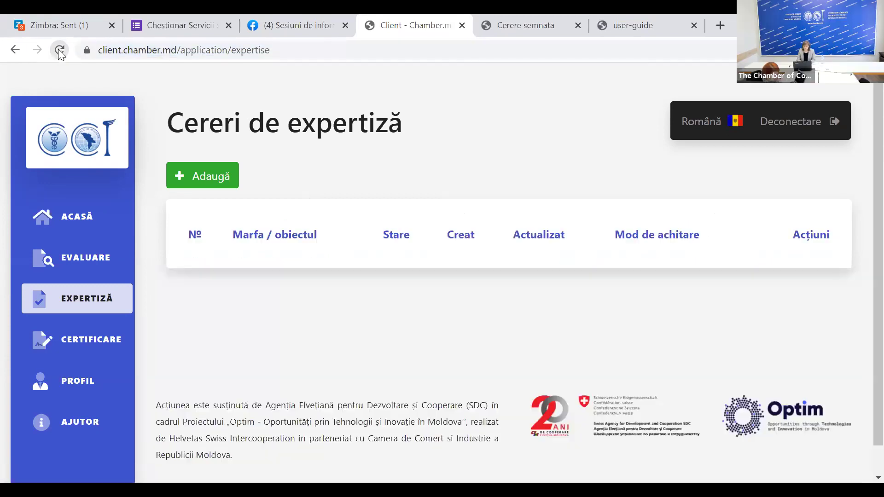
{"action": "left_click", "coordinate": [58, 48]}
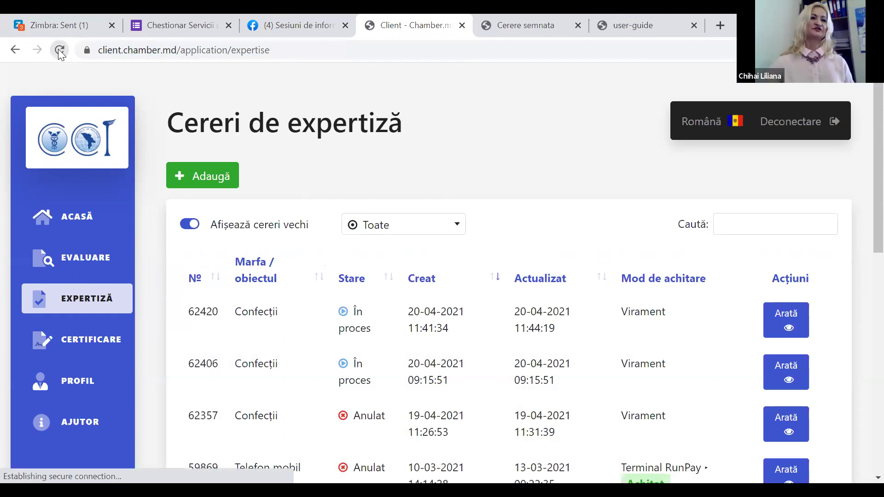
{"action": "left_click", "coordinate": [58, 49]}
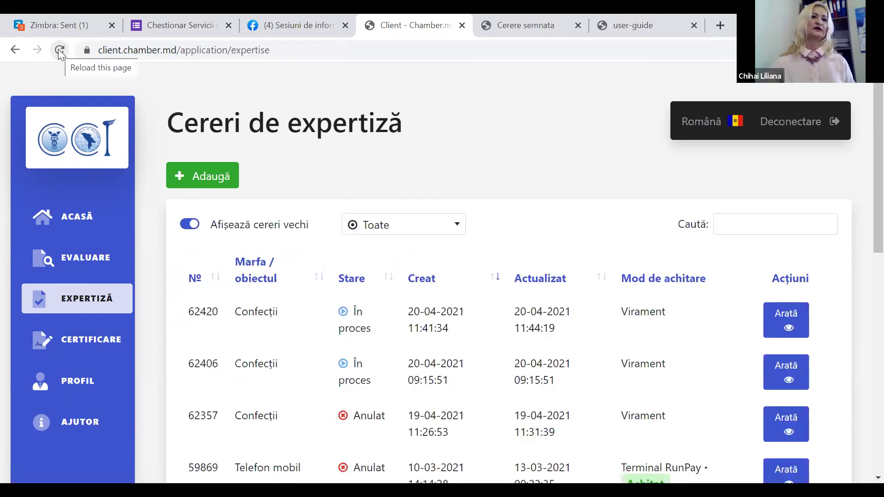
{"action": "left_click", "coordinate": [58, 49]}
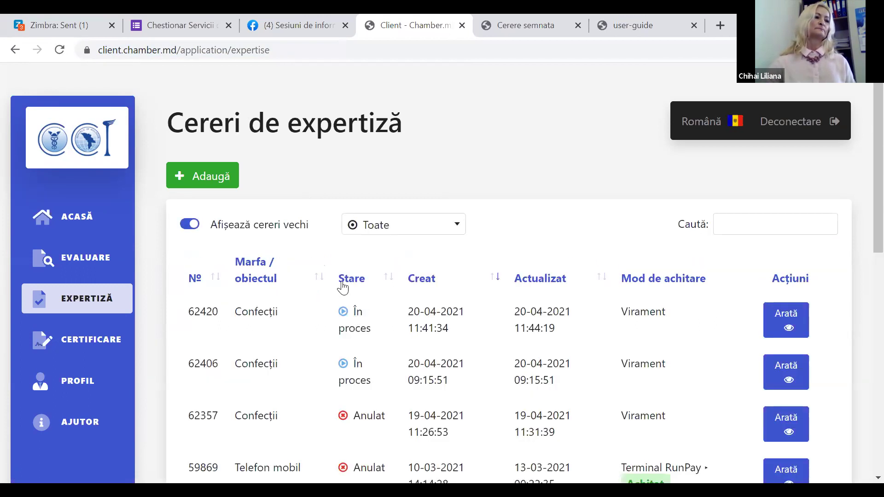
- Review the newest Confecții request's updated details down to its attached files, and return to the requests list
{"action": "left_click", "coordinate": [777, 326]}
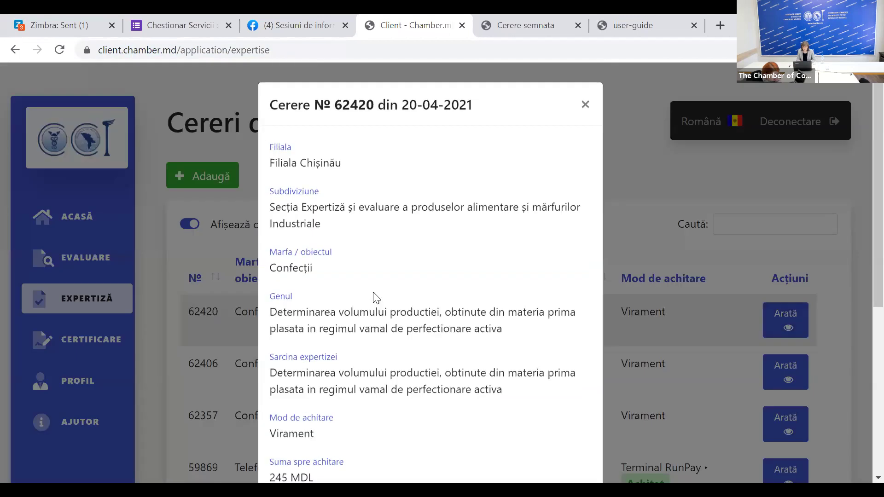
{"action": "scroll", "coordinate": [375, 296], "scroll_direction": "down", "scroll_amount": 5}
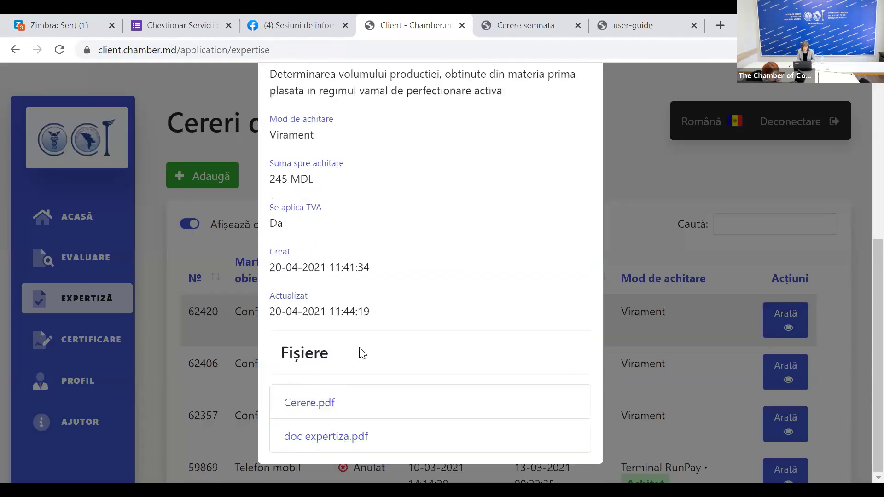
{"action": "left_click", "coordinate": [655, 219]}
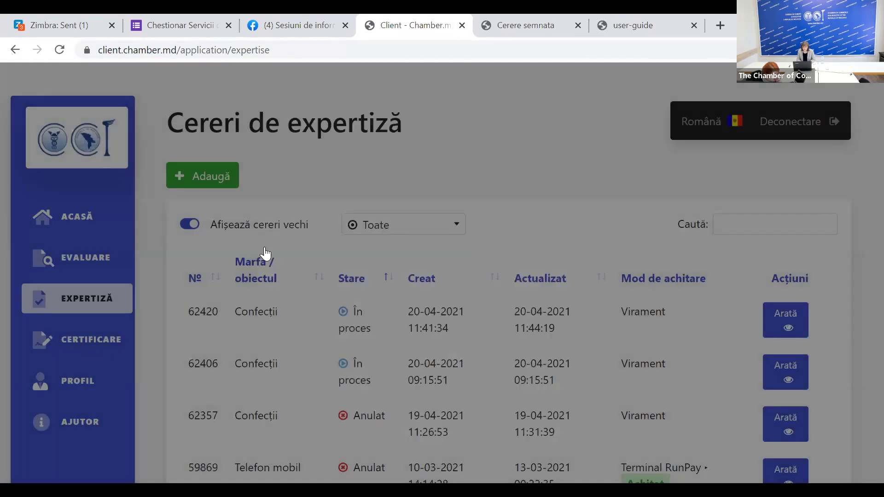
{"action": "left_click", "coordinate": [165, 50]}
{"action": "key", "text": "Escape"}
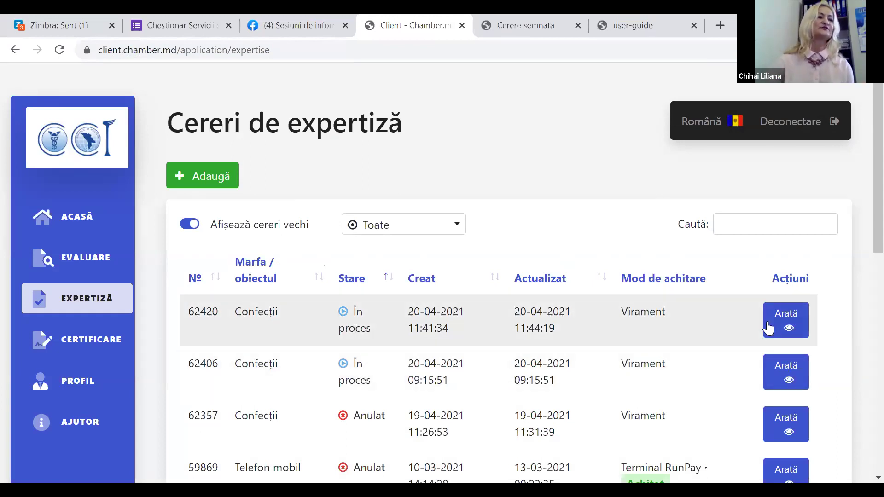
- Reopen the newest Confecții request's details, check the amount due under "Suma spre achitare", and close them
{"action": "left_click", "coordinate": [772, 320]}
{"action": "scroll", "coordinate": [334, 271], "scroll_direction": "down", "scroll_amount": 5}
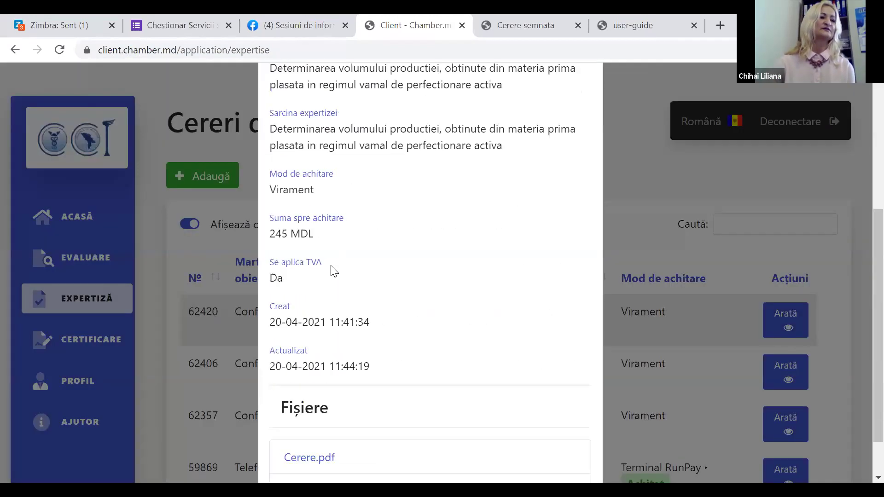
{"action": "scroll", "coordinate": [348, 283], "scroll_direction": "up", "scroll_amount": 5}
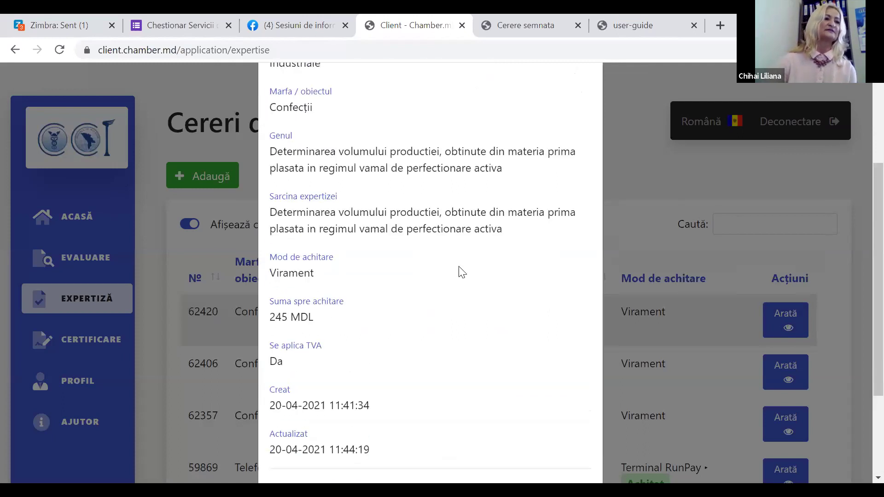
{"action": "left_click", "coordinate": [585, 106]}
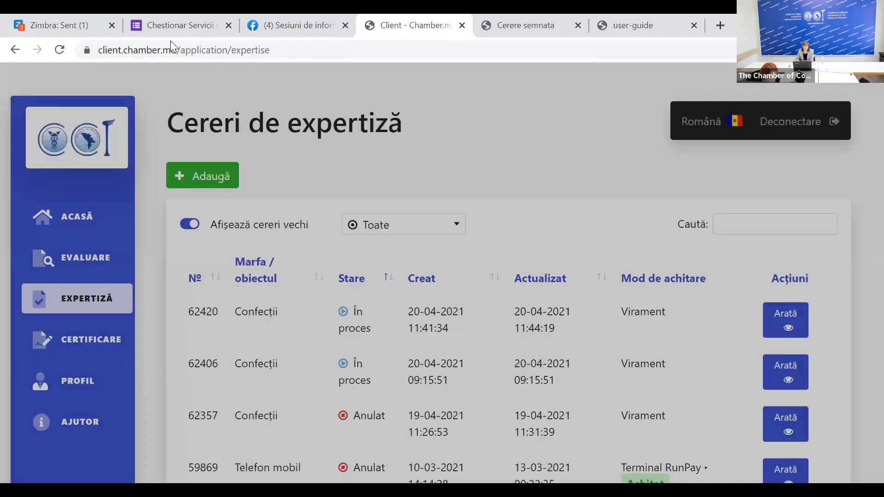
- Refresh the expertise requests list again and look through it for a change in the new request's "Stare"
{"action": "left_click", "coordinate": [186, 54]}
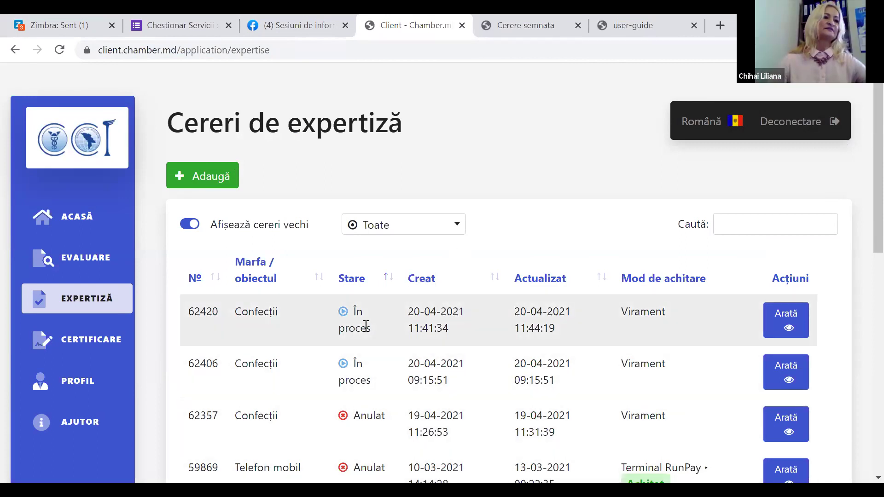
{"action": "left_click", "coordinate": [153, 50]}
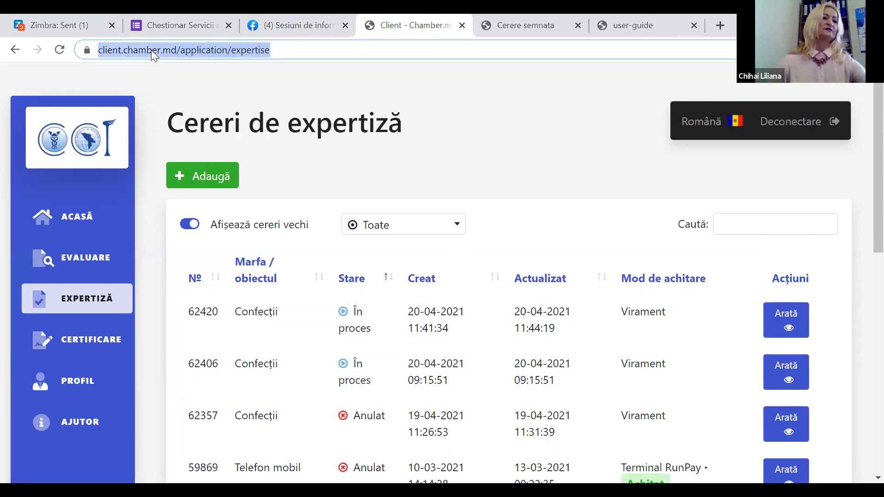
{"action": "key", "text": "Return"}
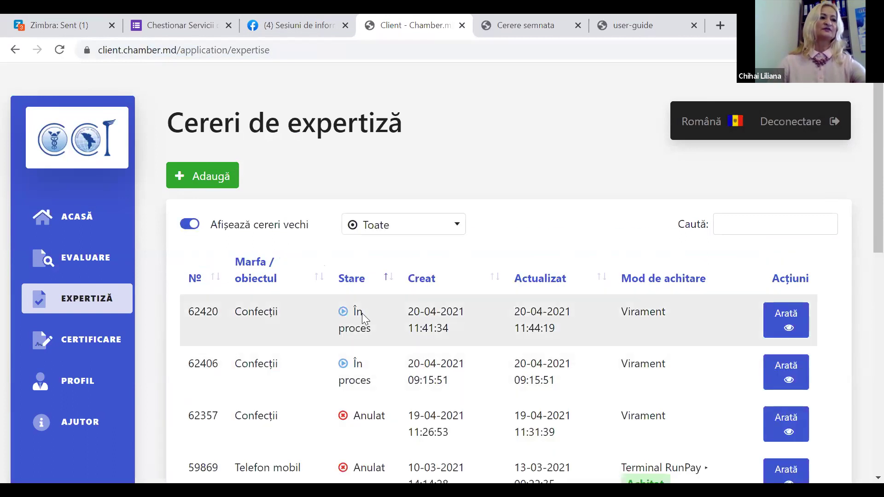
{"action": "scroll", "coordinate": [371, 350], "scroll_direction": "down", "scroll_amount": 3}
{"action": "scroll", "coordinate": [362, 358], "scroll_direction": "up", "scroll_amount": 3}
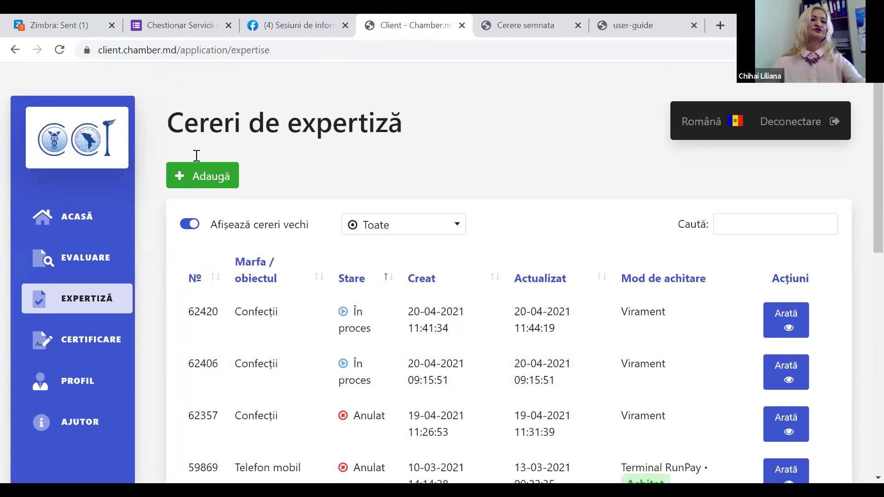
{"action": "left_click", "coordinate": [143, 49]}
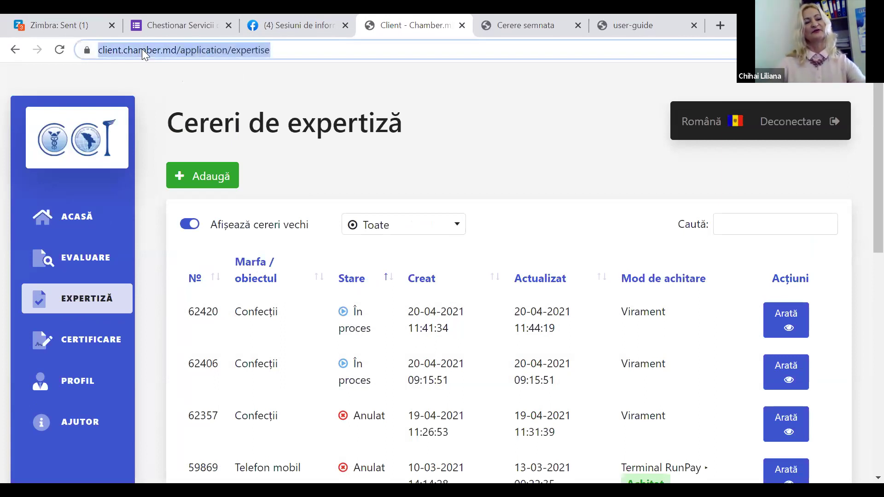
{"action": "key", "text": "Return"}
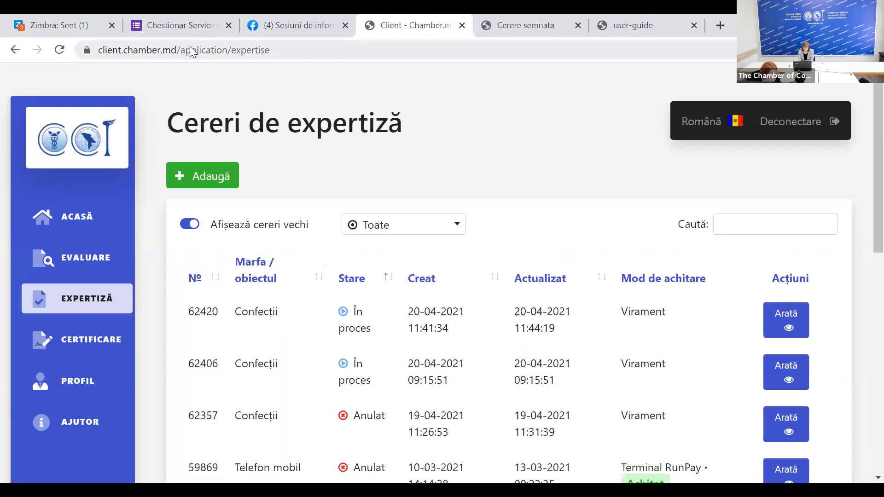
{"action": "left_click", "coordinate": [189, 46]}
{"action": "left_click", "coordinate": [216, 85]}
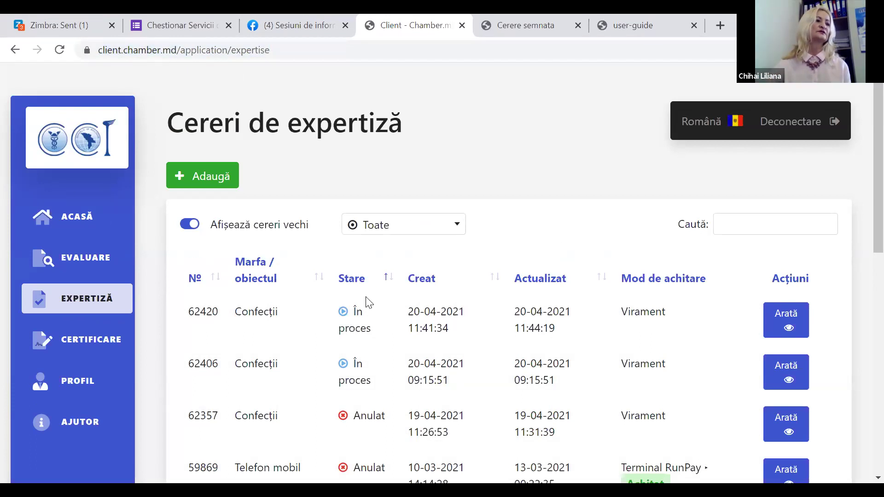